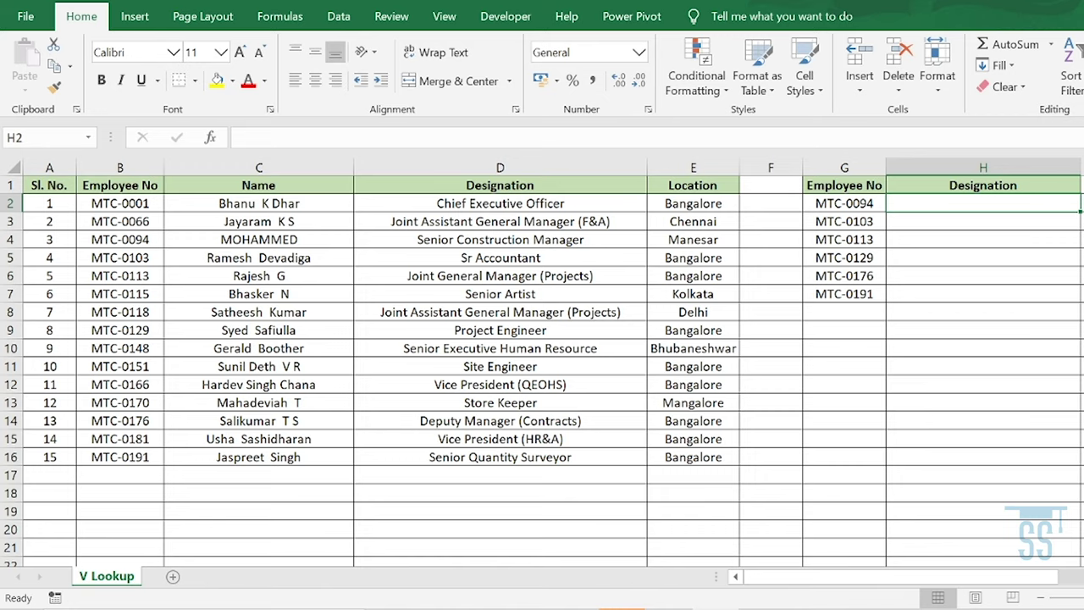
Review the employee table A1:E16 and the Employee Nos listed in column G.
click(471, 167)
click(269, 167)
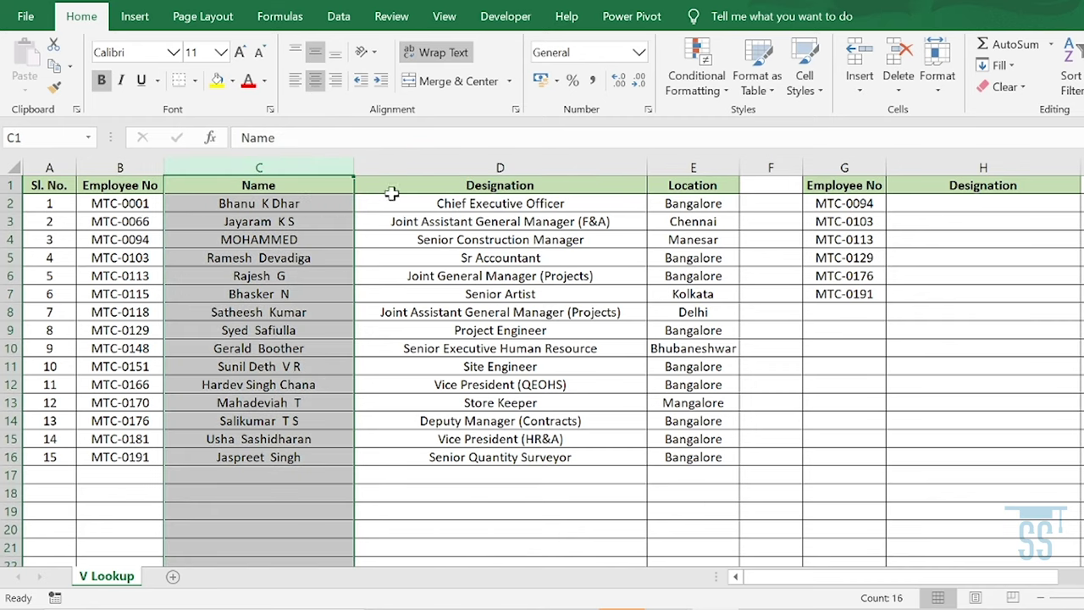
click(424, 163)
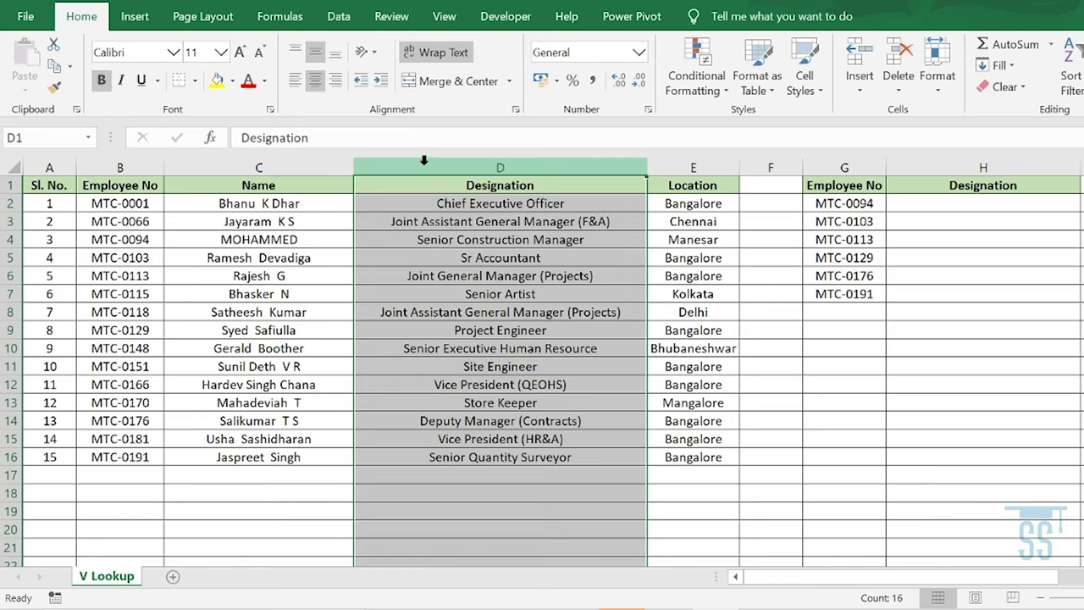
click(58, 185)
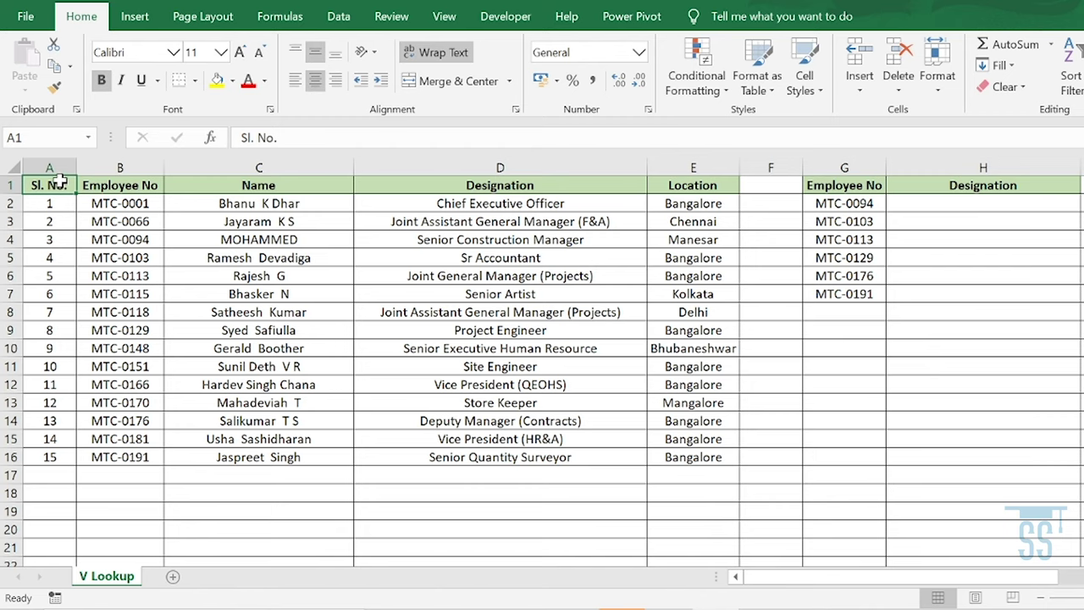
drag(58, 184, 688, 459)
click(951, 329)
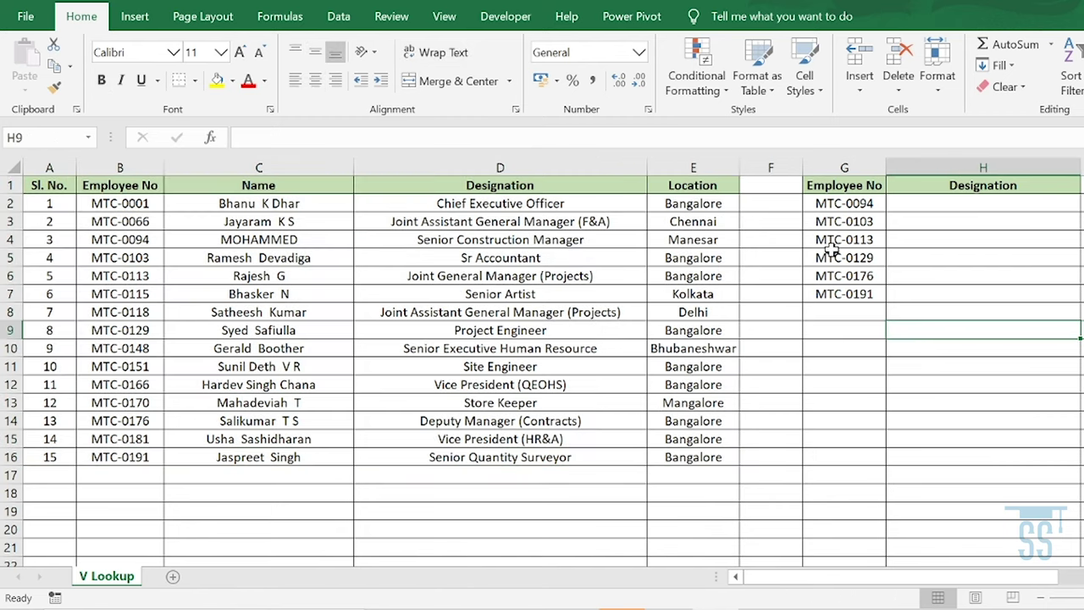
click(112, 205)
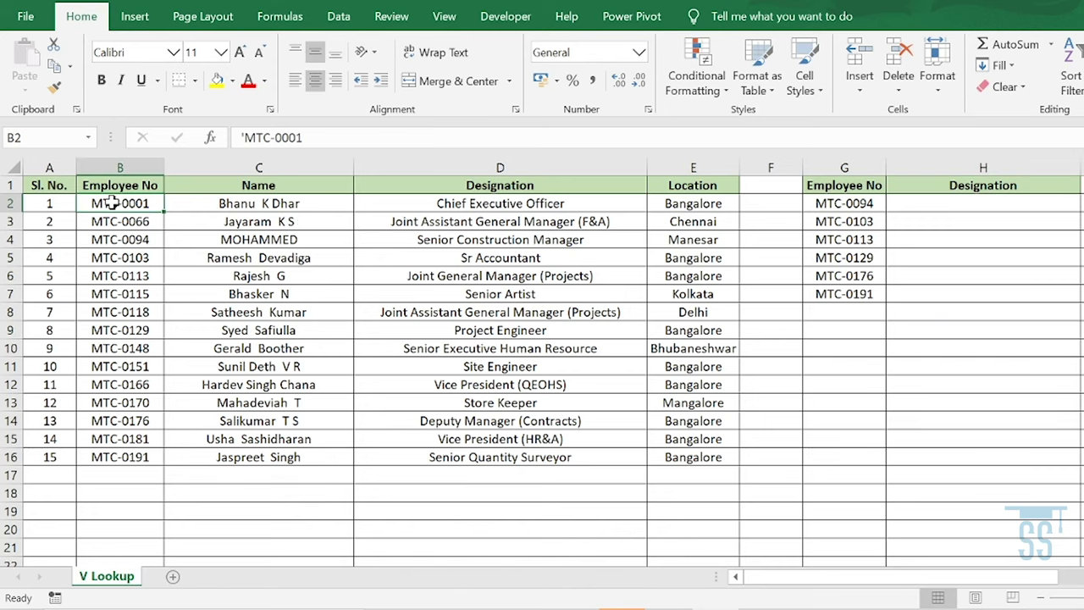
drag(849, 206, 850, 295)
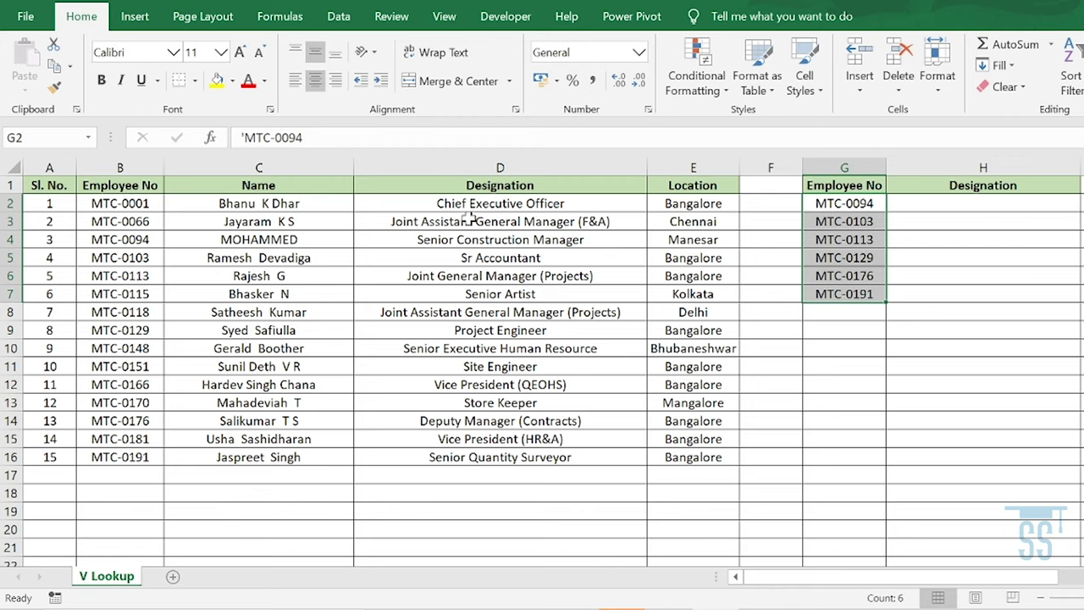
click(956, 331)
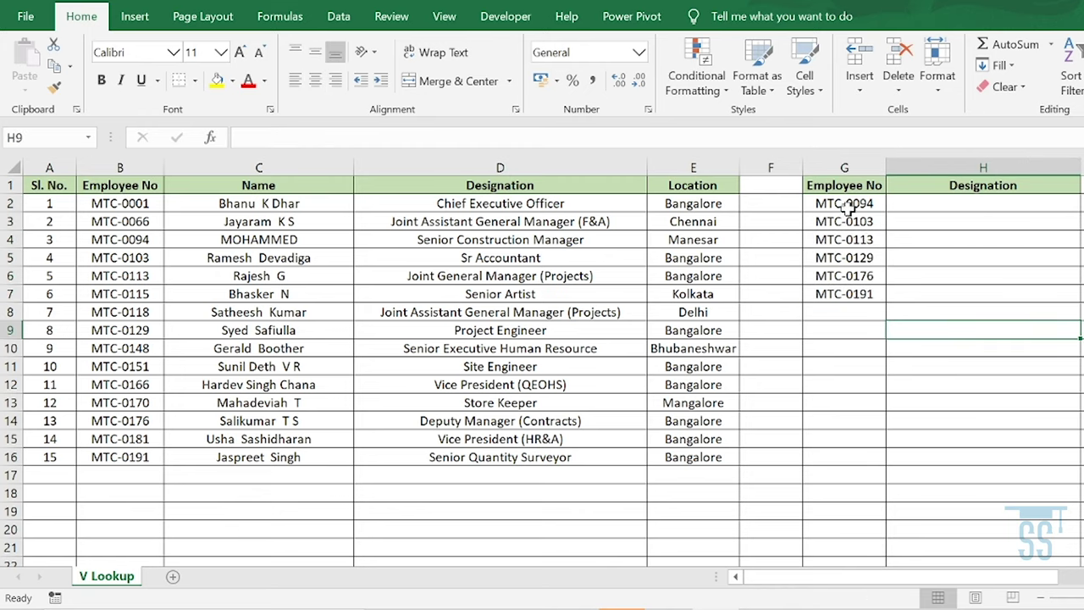
drag(844, 204, 845, 293)
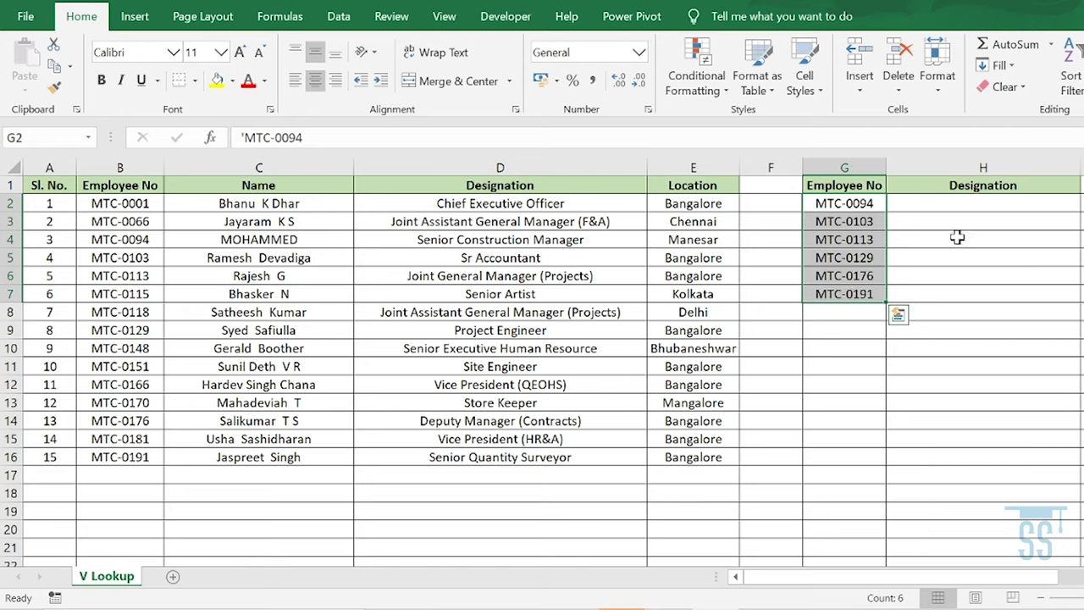
click(956, 203)
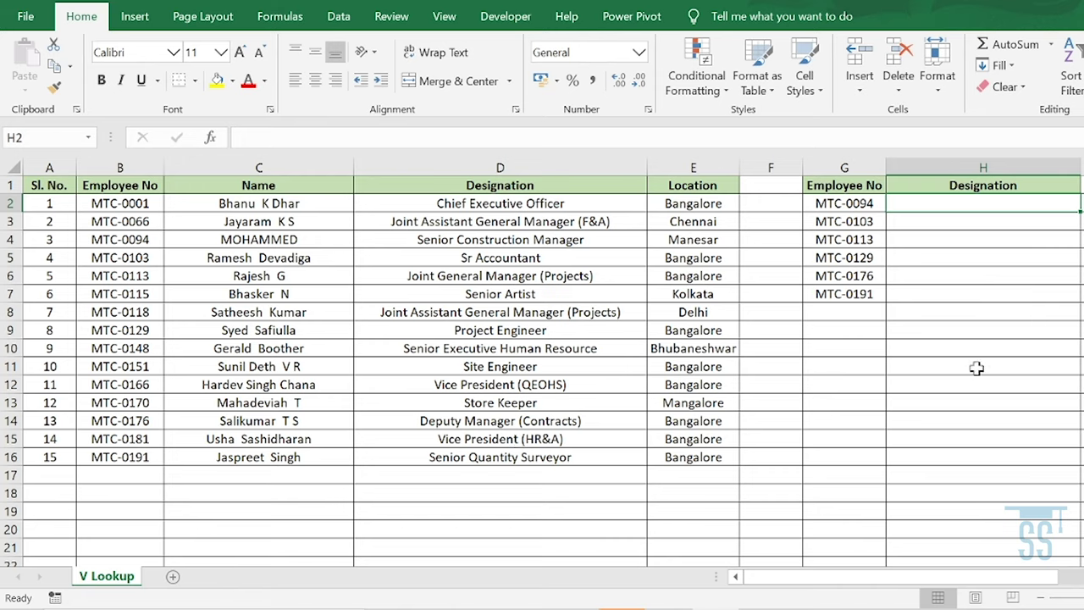
Begin =VLOOKUP( in H2 using G2's Employee No as the lookup value.
click(963, 296)
click(959, 205)
text(=)
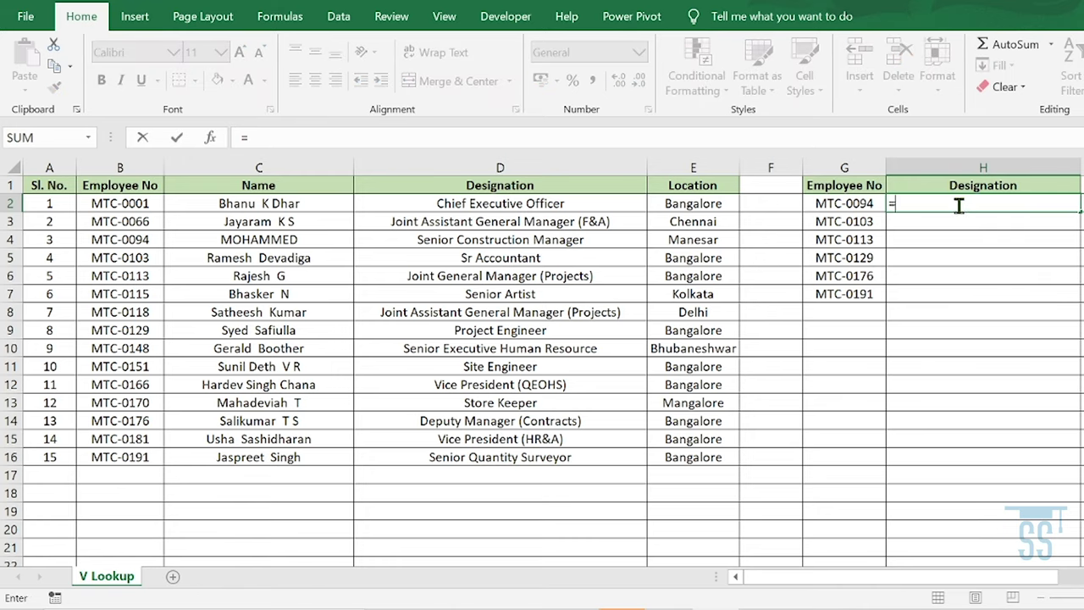
text(vlooku)
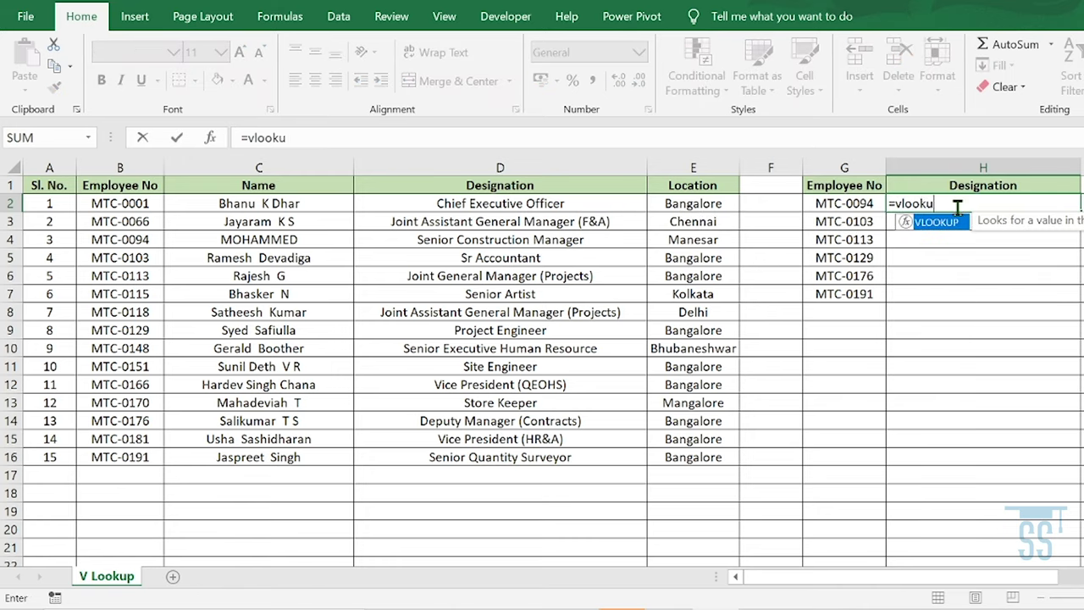
text(p)
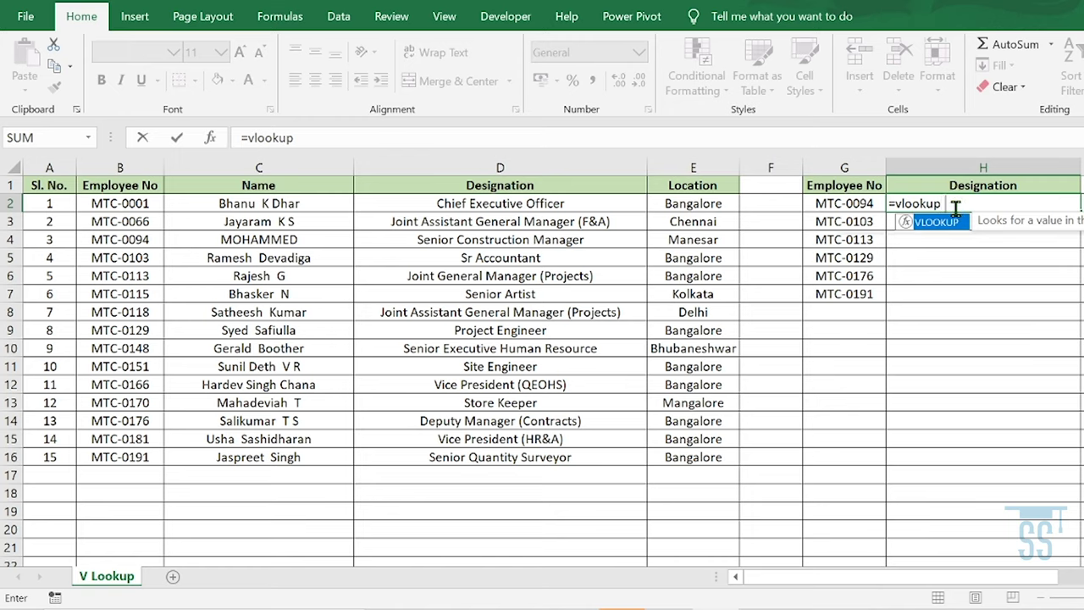
text(()
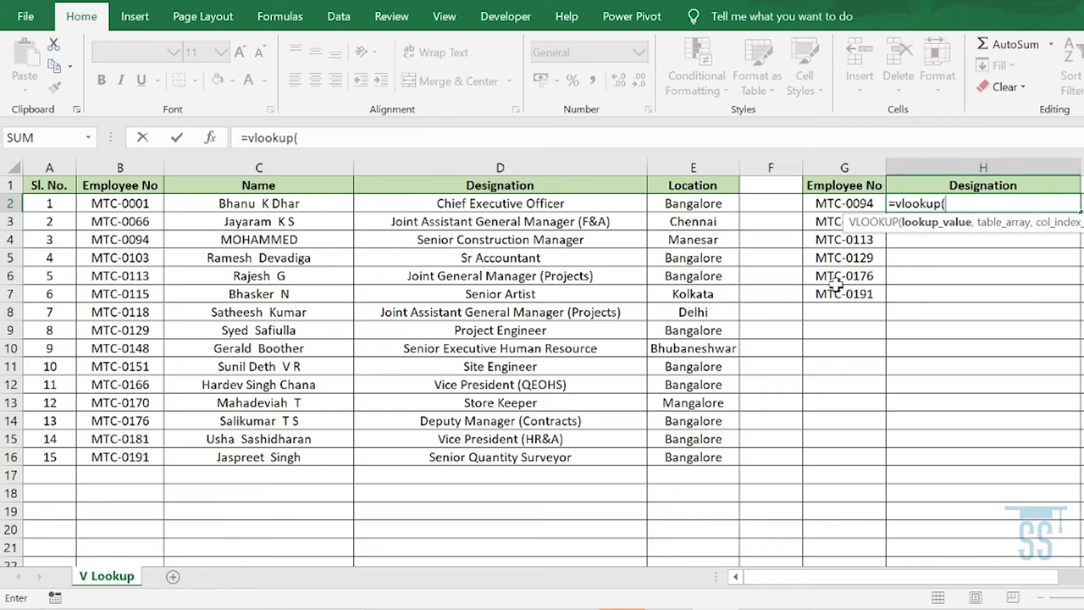
click(826, 205)
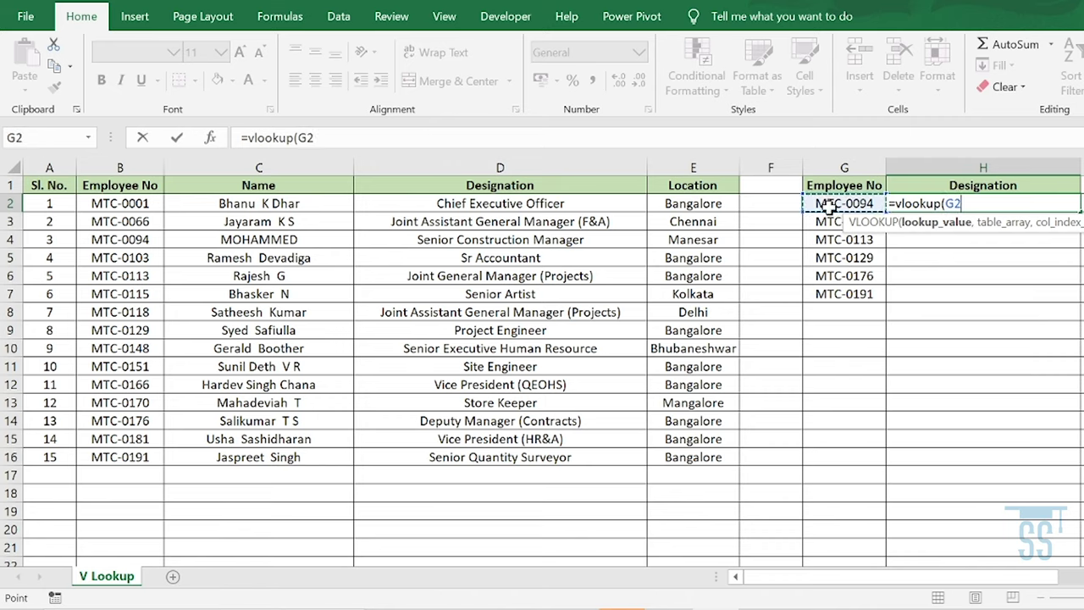
text(,)
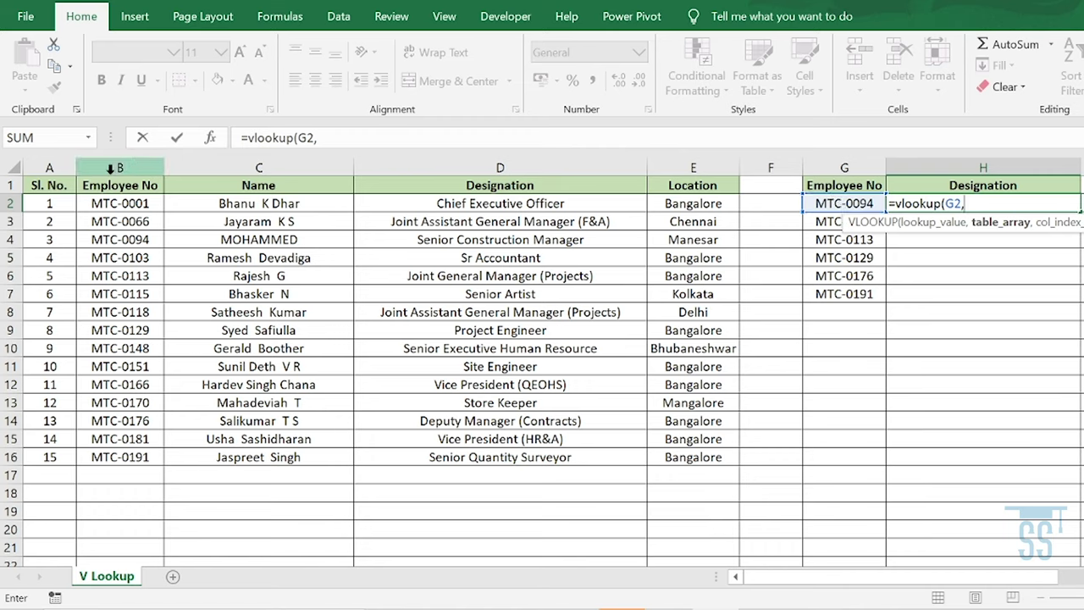
Add columns B:D as the table array and 3 as the column index.
click(115, 177)
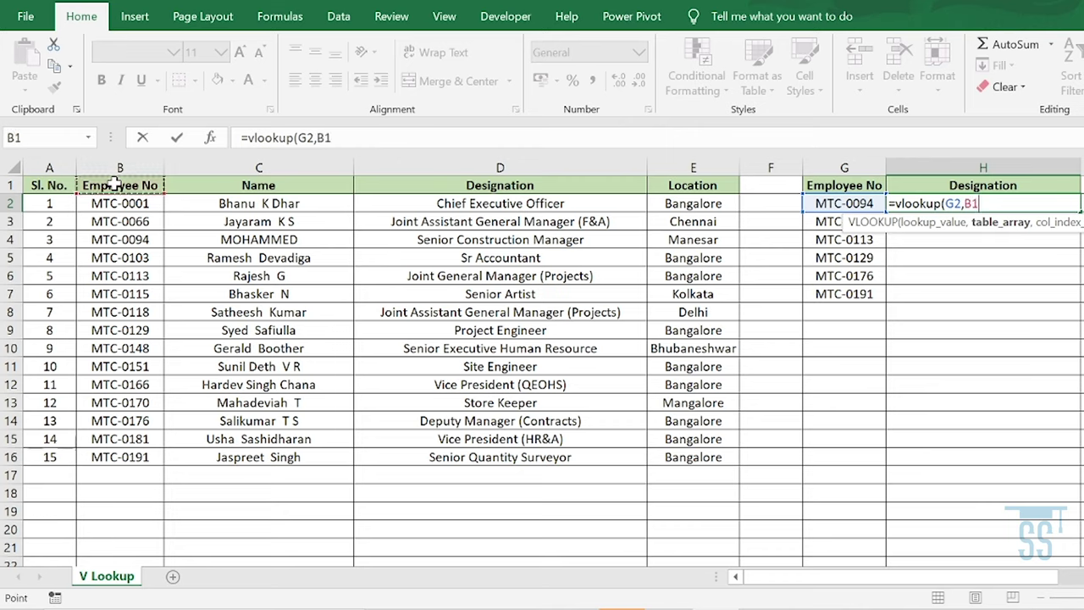
click(114, 168)
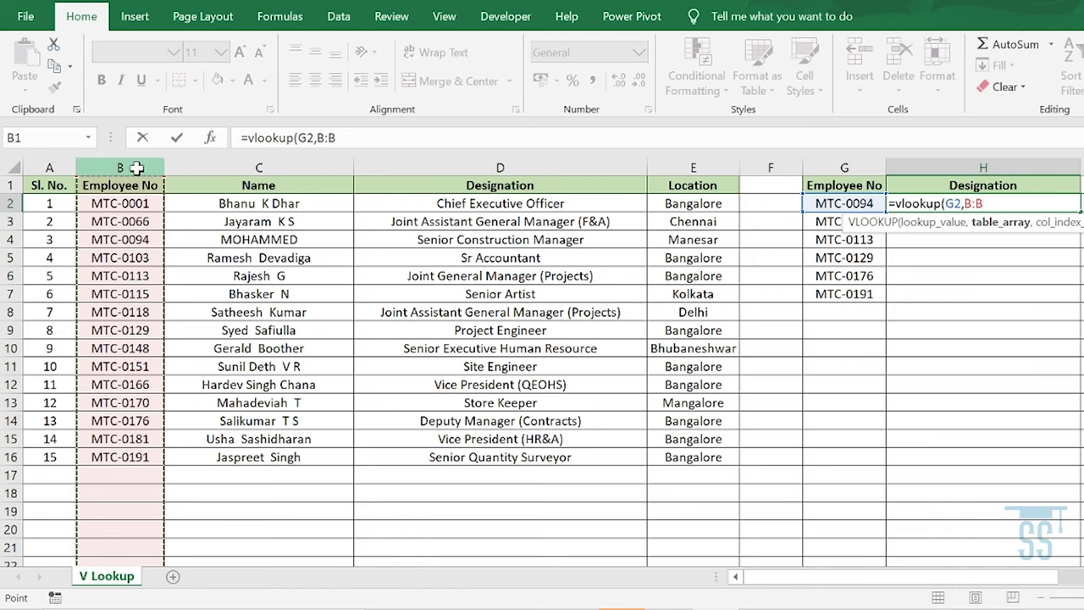
drag(135, 159, 442, 211)
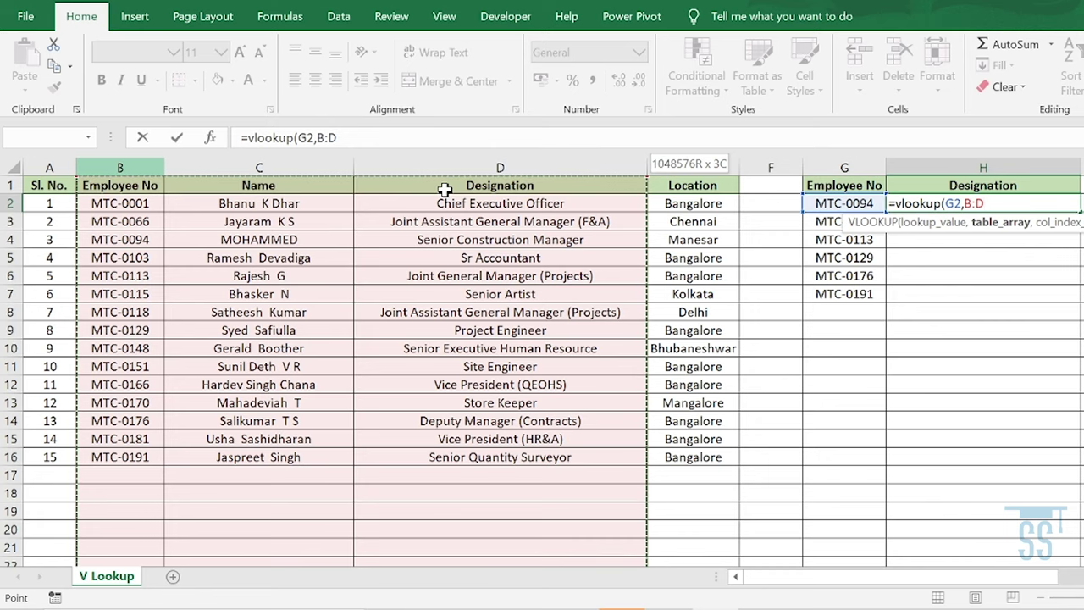
drag(444, 188, 447, 188)
text(,)
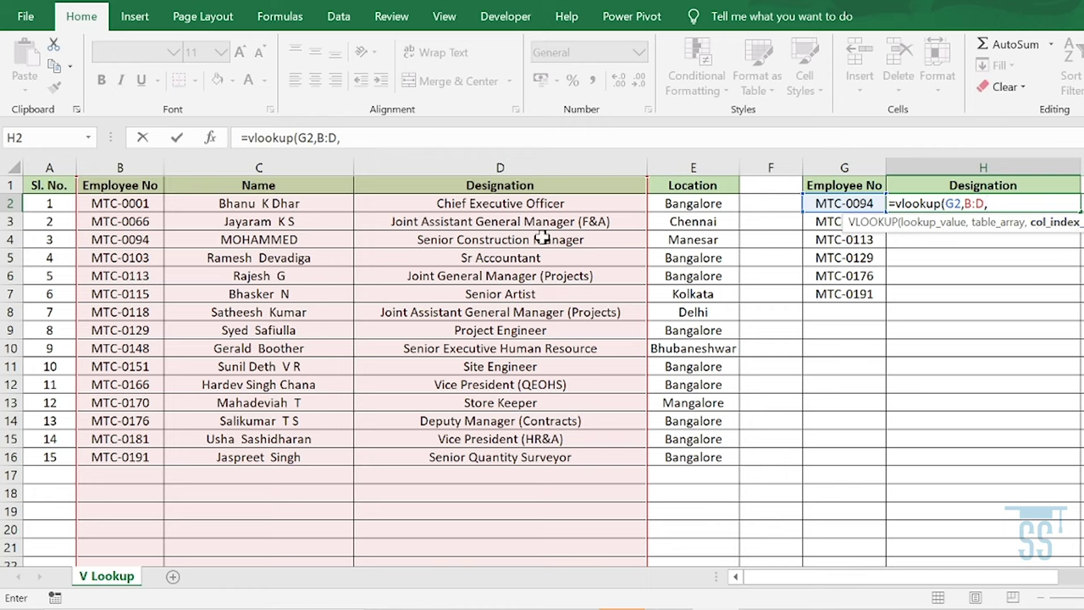
text(,)
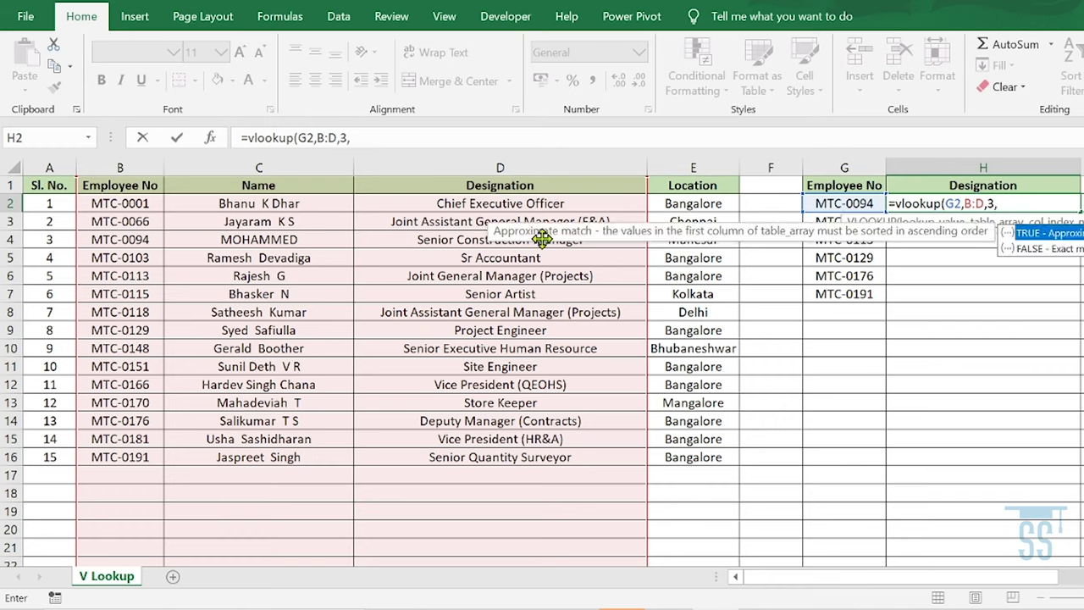
Finish H2 as =VLOOKUP(G2,B:D,3,FALSE), returning Senior Construction Manager.
double_click(1069, 249)
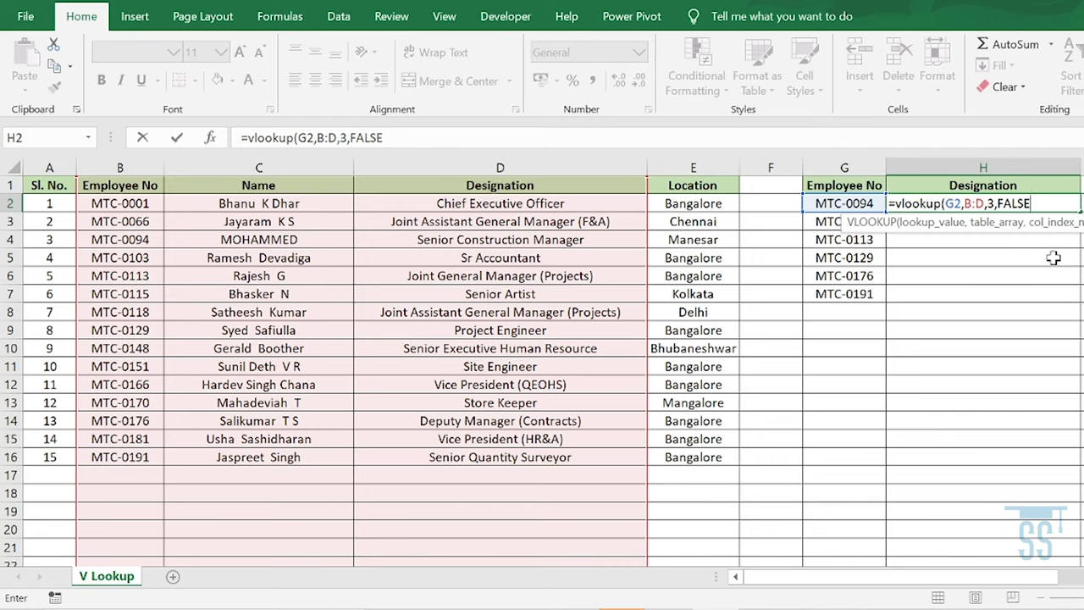
text())
key(Return)
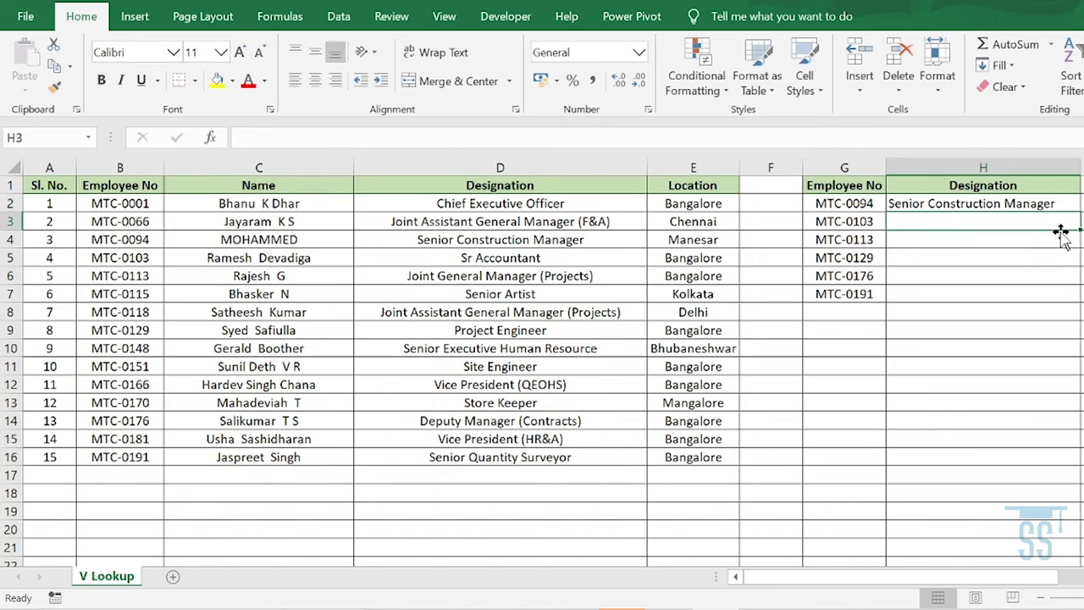
click(1044, 203)
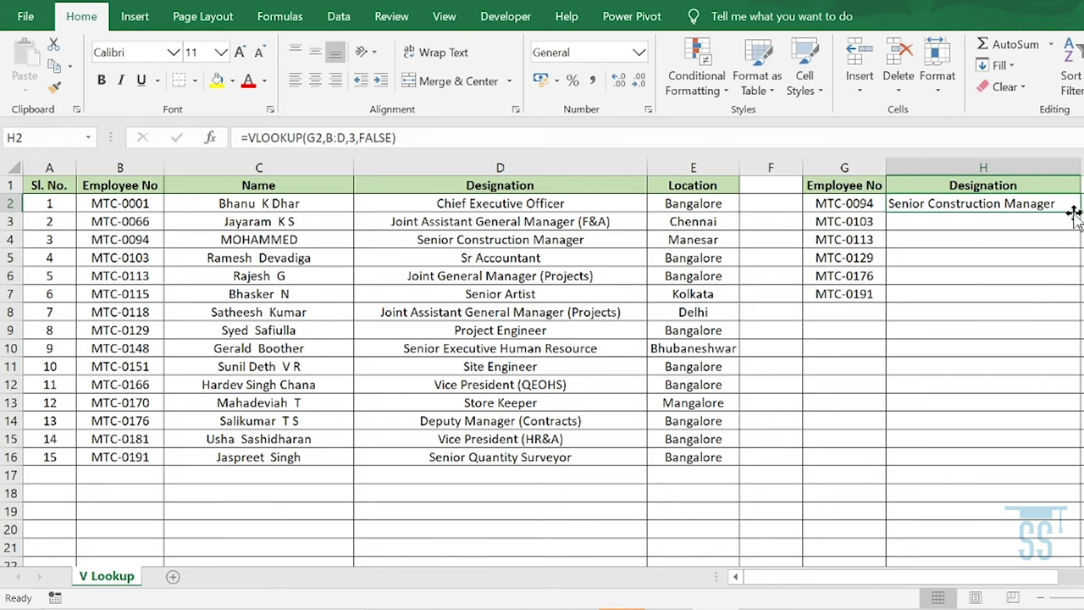
Fill the H2 formula down to H7 so all six Employee Nos show designations.
double_click(1078, 212)
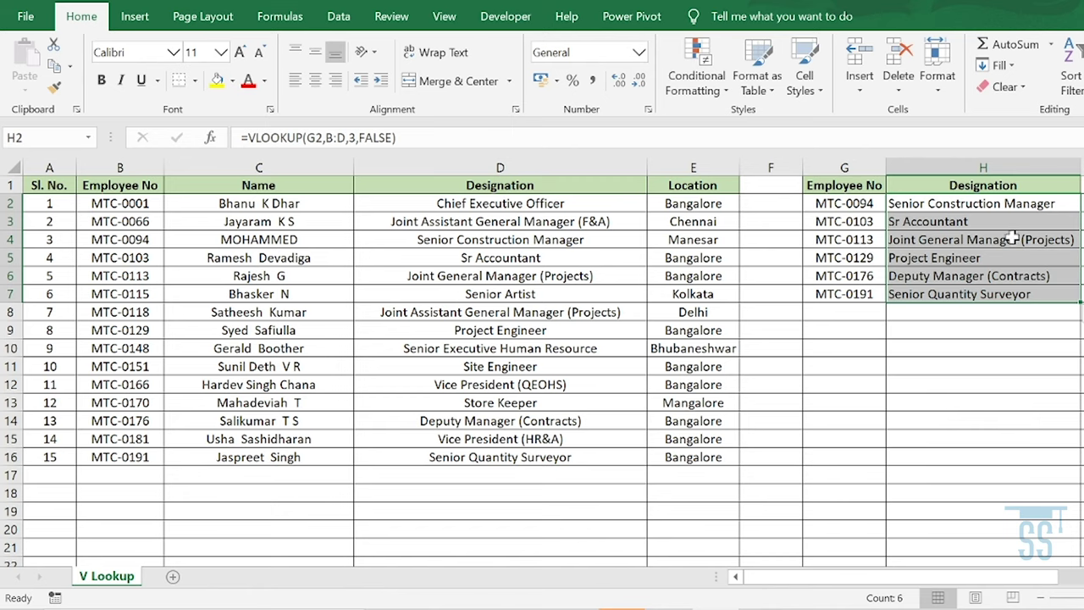
click(946, 334)
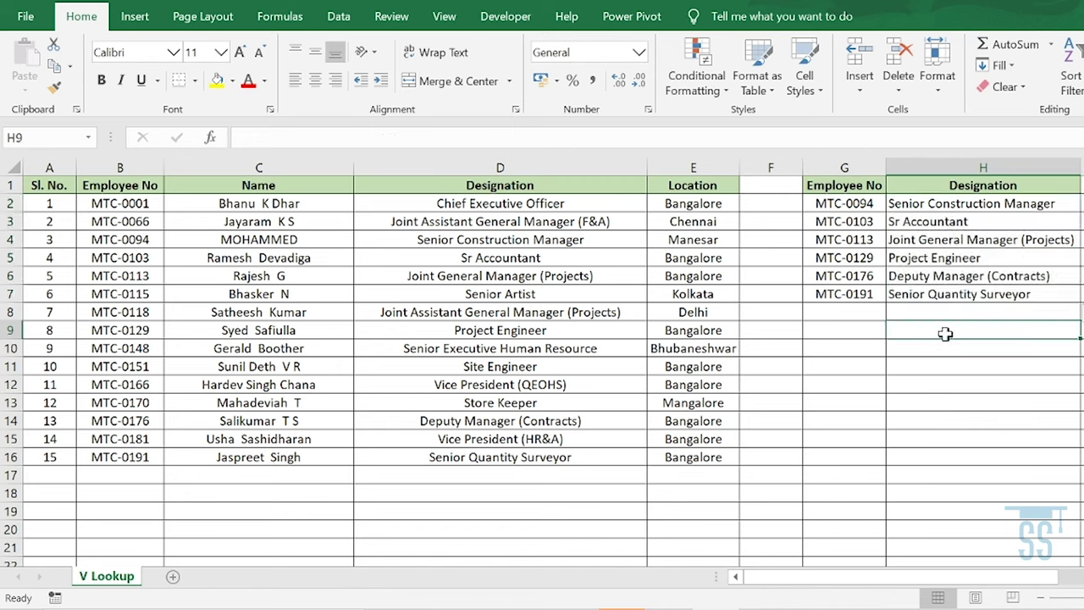
click(953, 210)
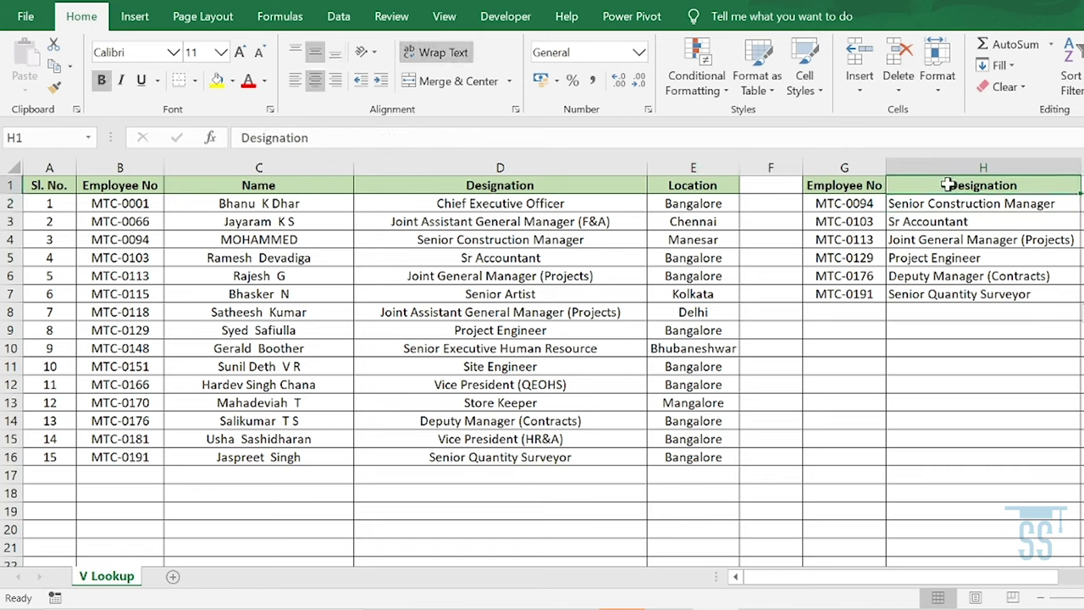
Rename the H1 header to 'Name', correcting the 'Nmae' typo.
text(Nmae)
key(Return)
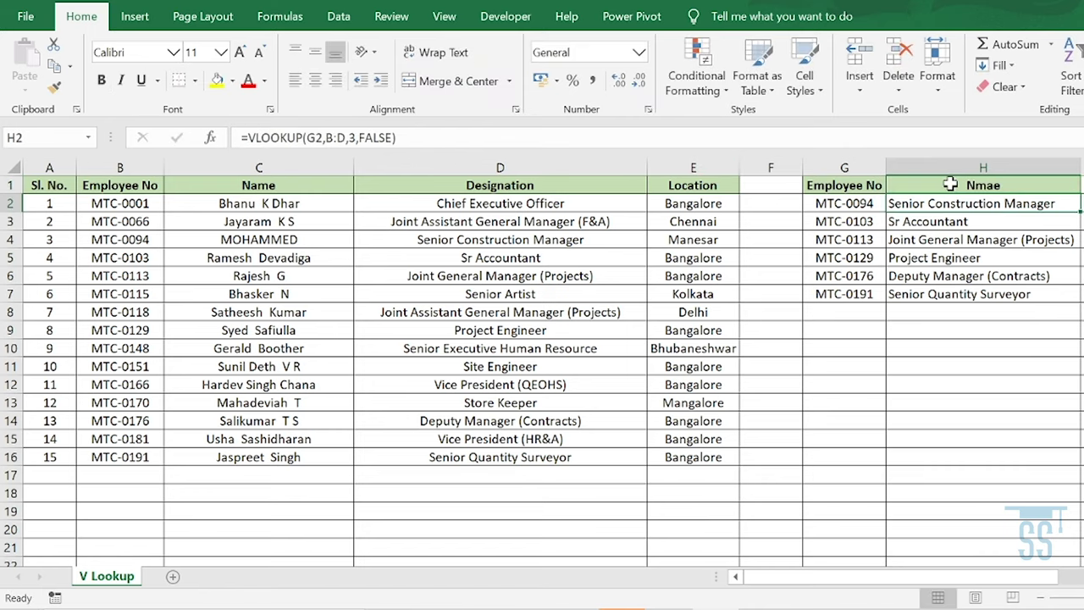
click(972, 185)
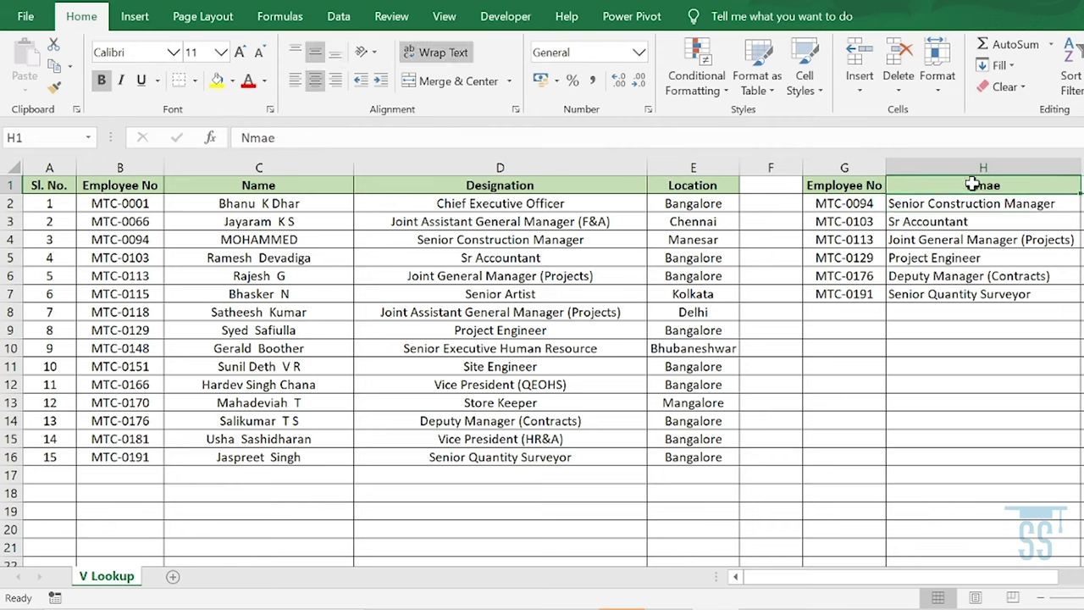
text(Nam)
key(BackSpace)
text(am)
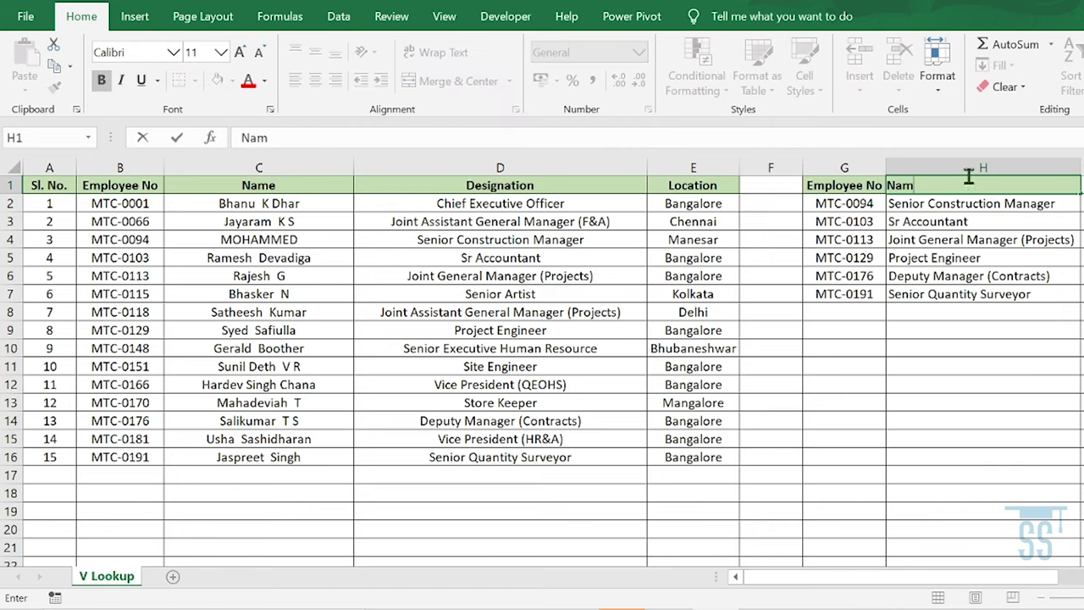
key(Return)
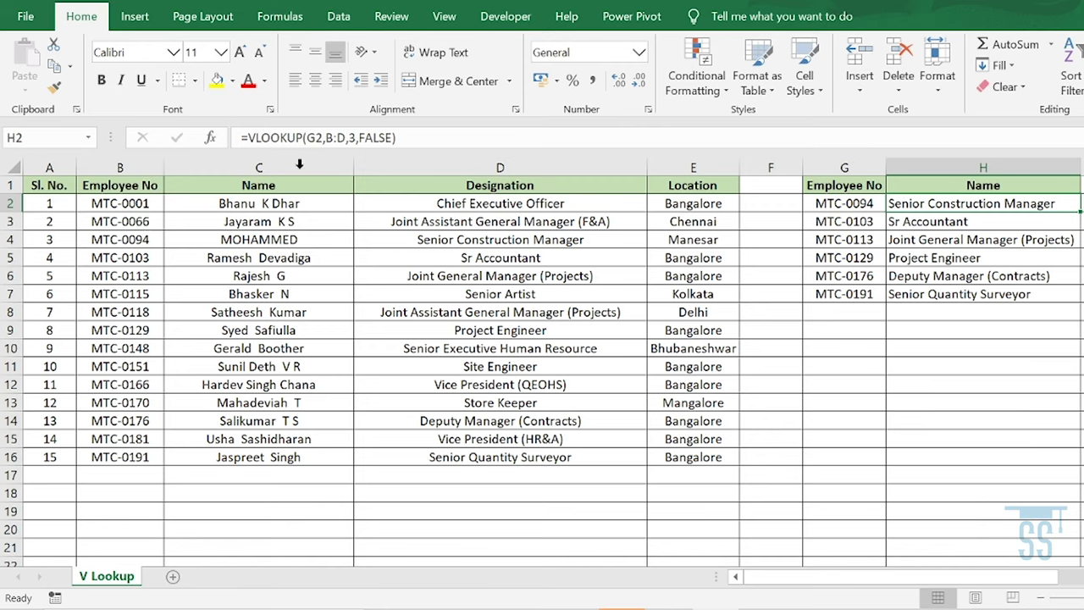
Change the H2 formula's column index from 3 to 2 to return names.
click(358, 137)
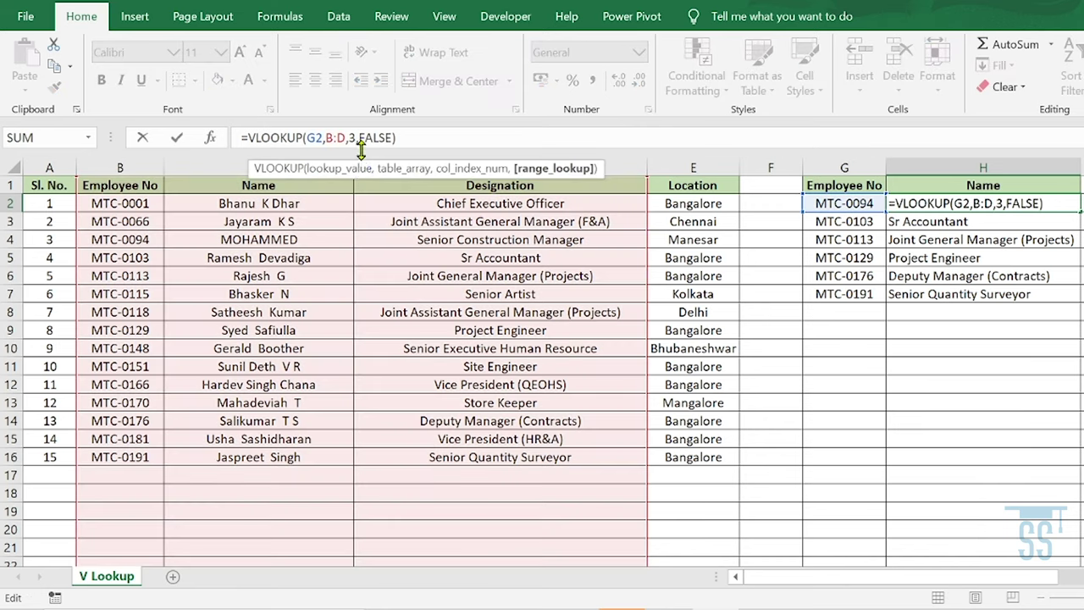
click(356, 141)
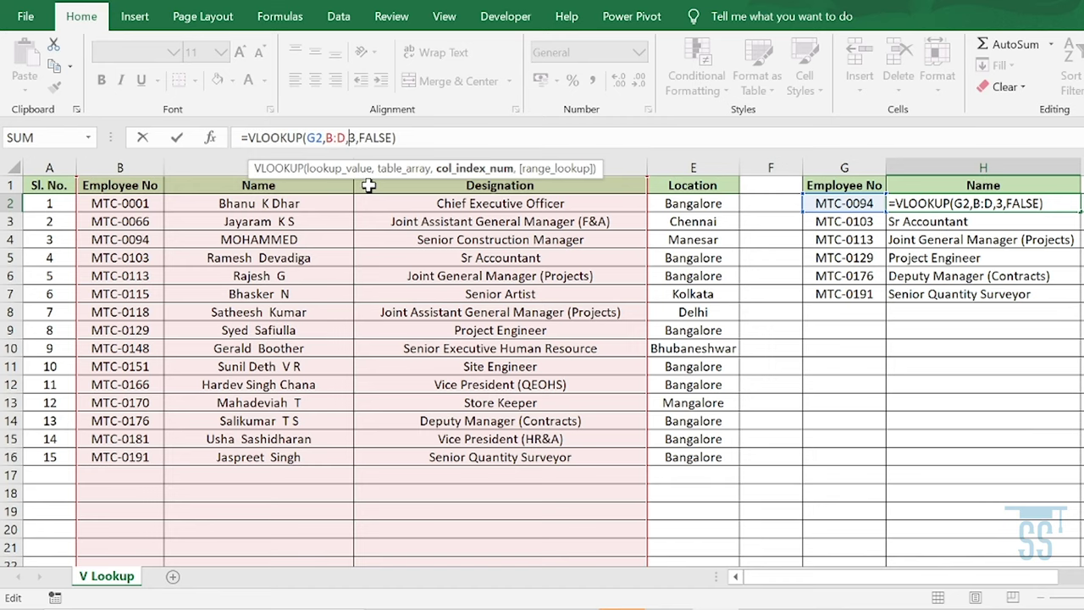
key(BackSpace)
text(2)
key(Return)
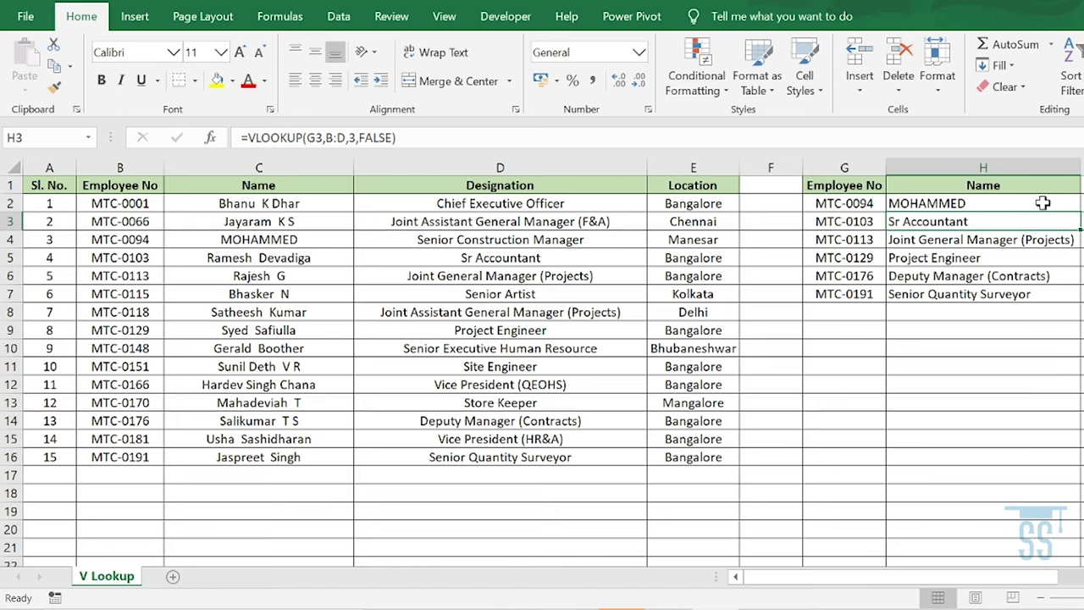
Fill =VLOOKUP(G2,B:D,2,FALSE) down through H7.
click(1042, 203)
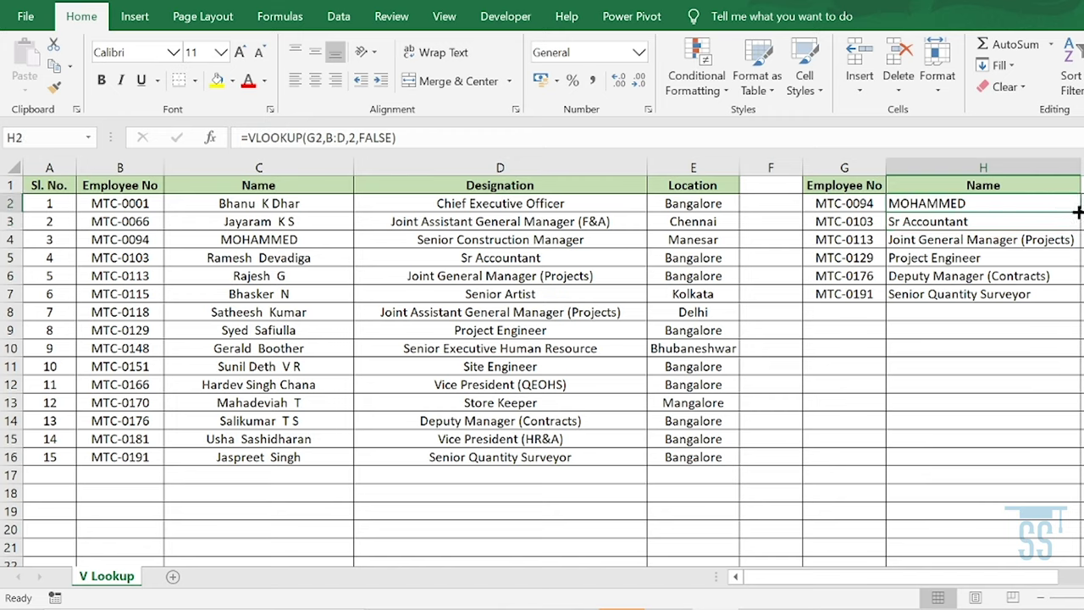
double_click(1079, 212)
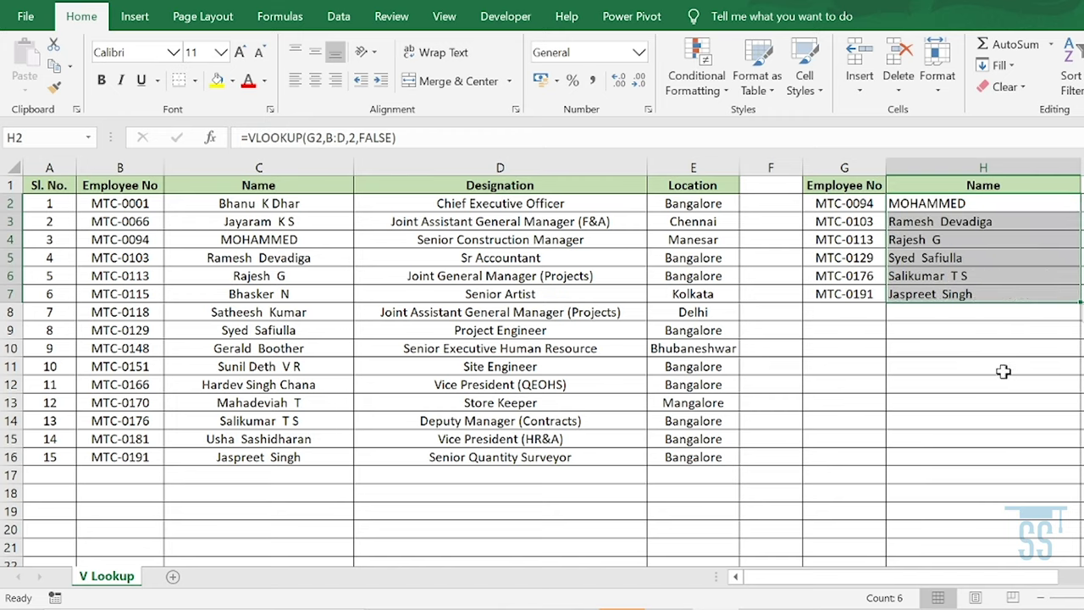
click(1003, 371)
click(954, 202)
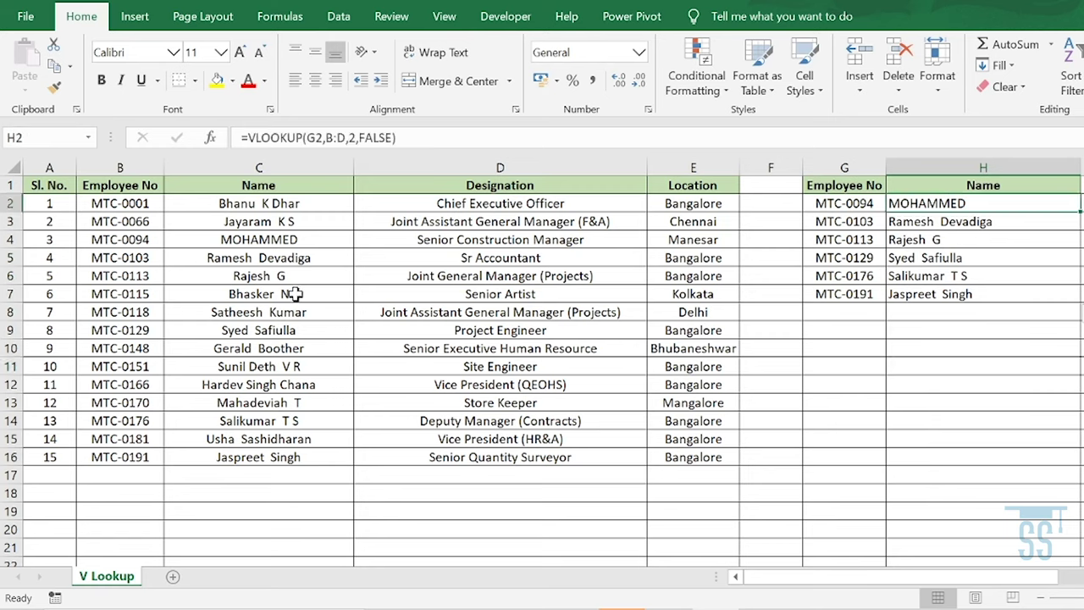
Overwrite the employee name in C4 with a new name and check H2 updates.
click(258, 239)
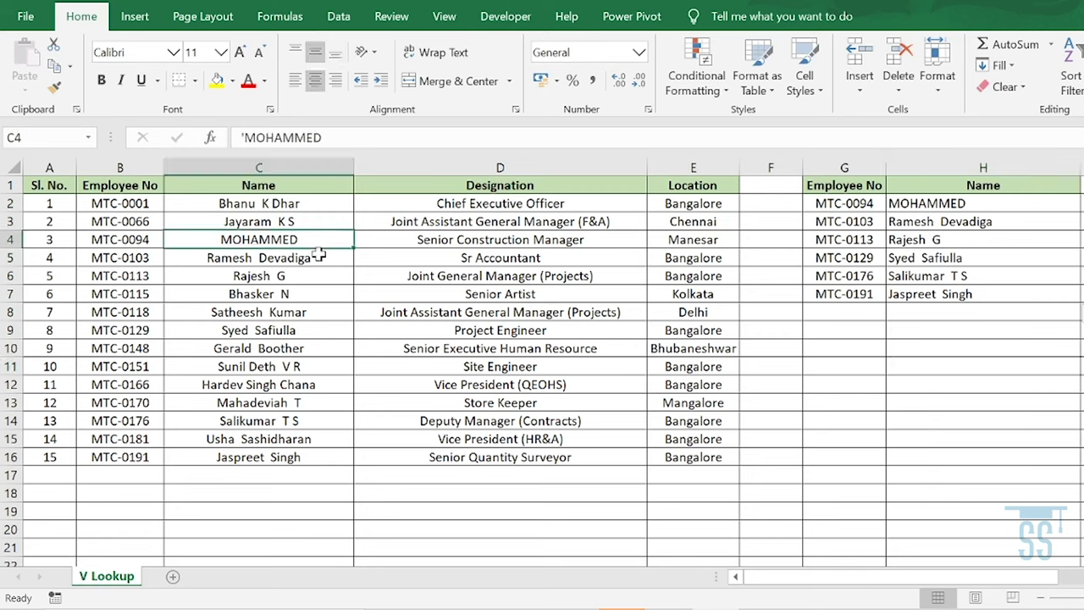
text(A)
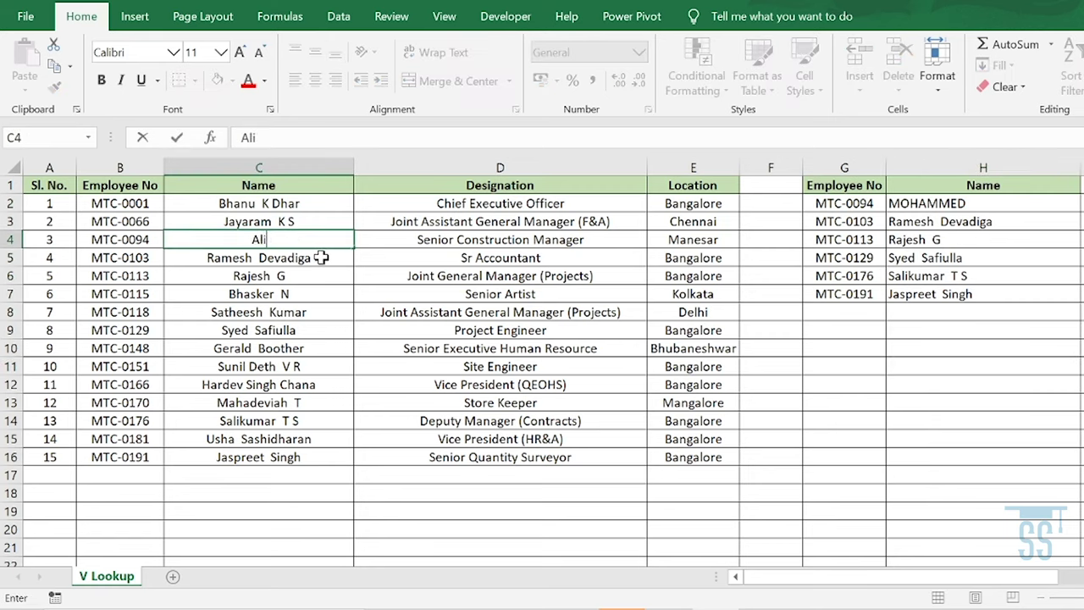
text(li)
key(Return)
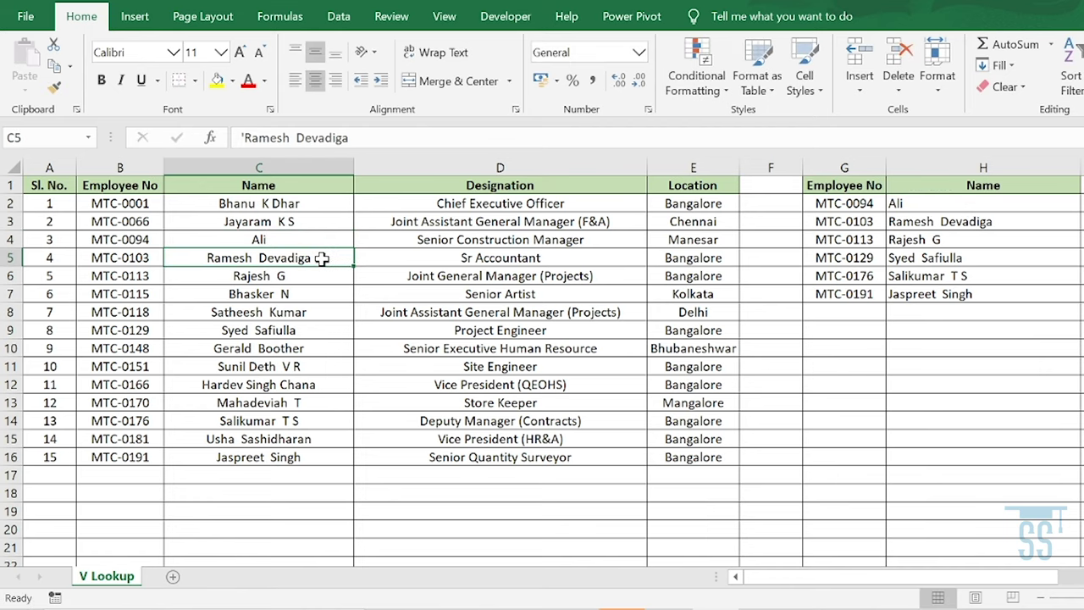
click(898, 203)
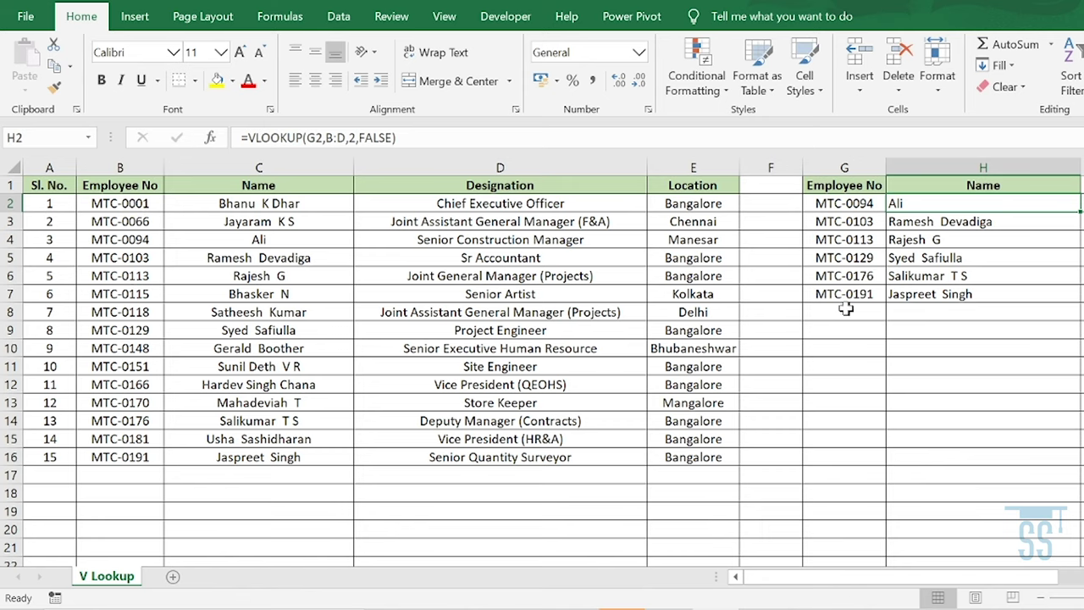
Change the Employee No in G4 to MTC-01190 so H4 returns #N/A.
double_click(872, 240)
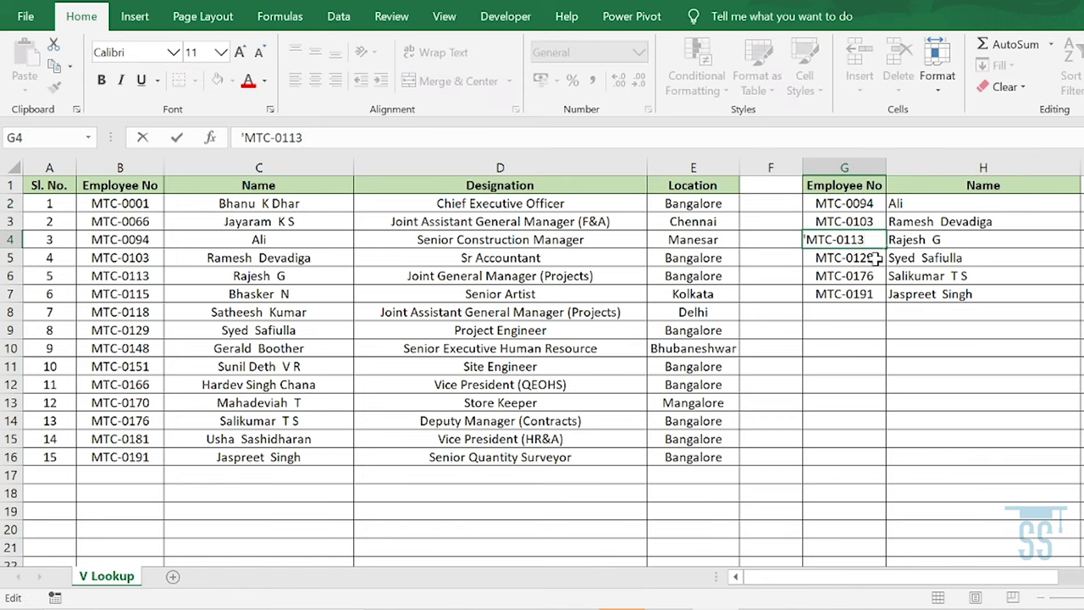
key(BackSpace)
text(90)
key(Return)
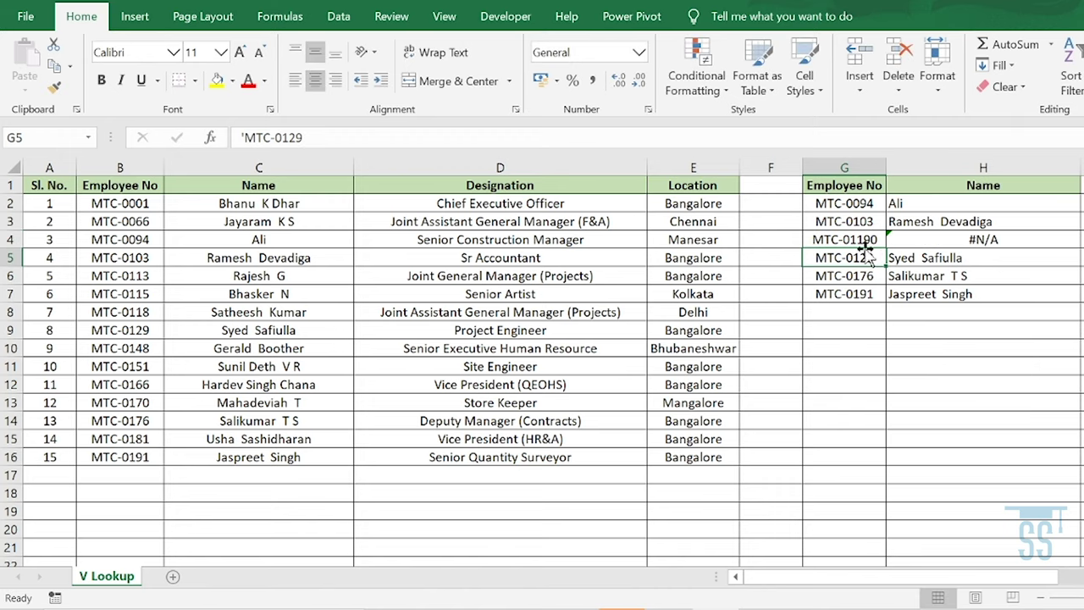